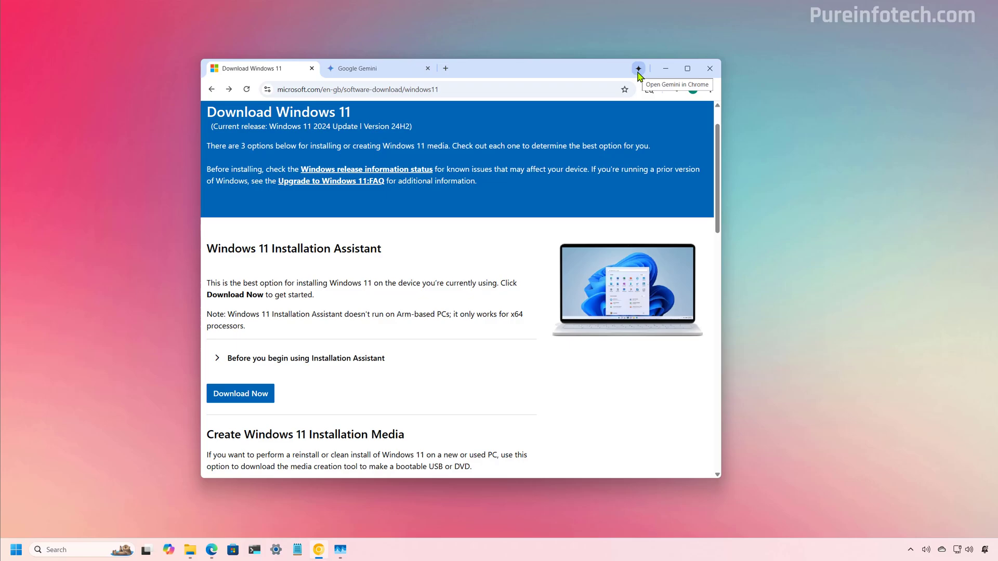
Step: Ask Gemini 'How to download the Windows 11 ISO' and scroll through its numbered answer
click(638, 70)
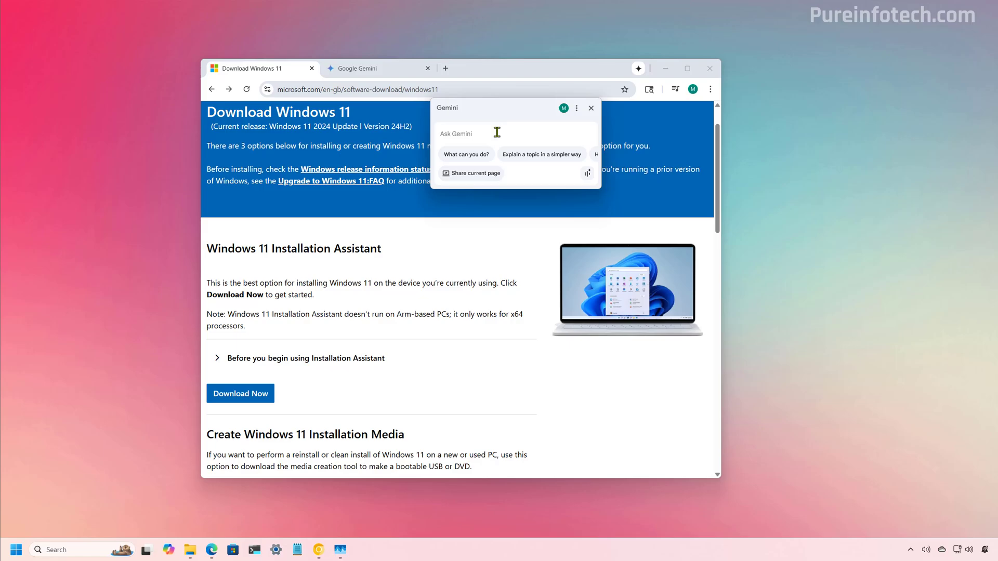
text(How to download the win)
key(BackSpace)
key(BackSpace)
key(BackSpace)
text(Windows 11 ISO)
key(Return)
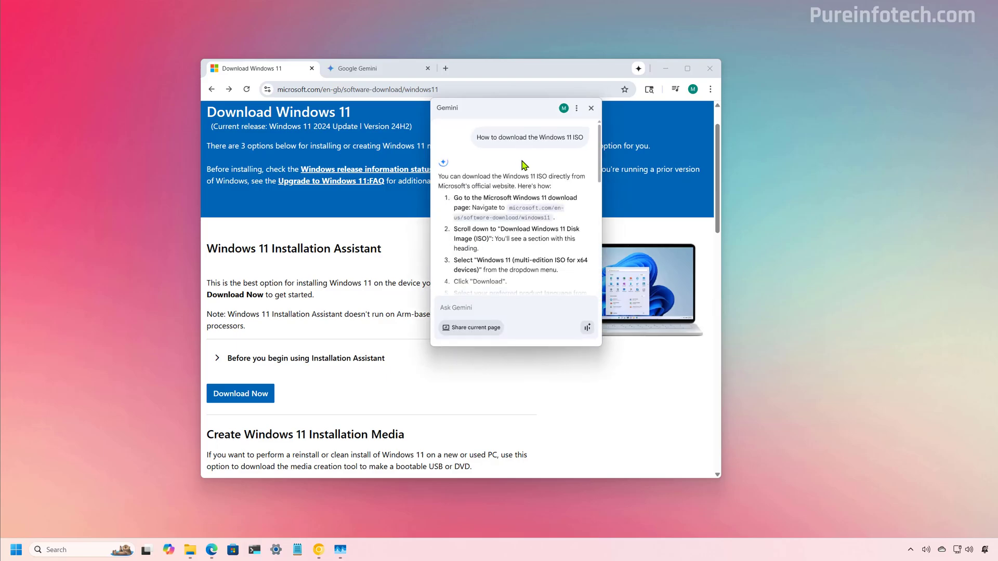
scroll(524, 165, down, 5)
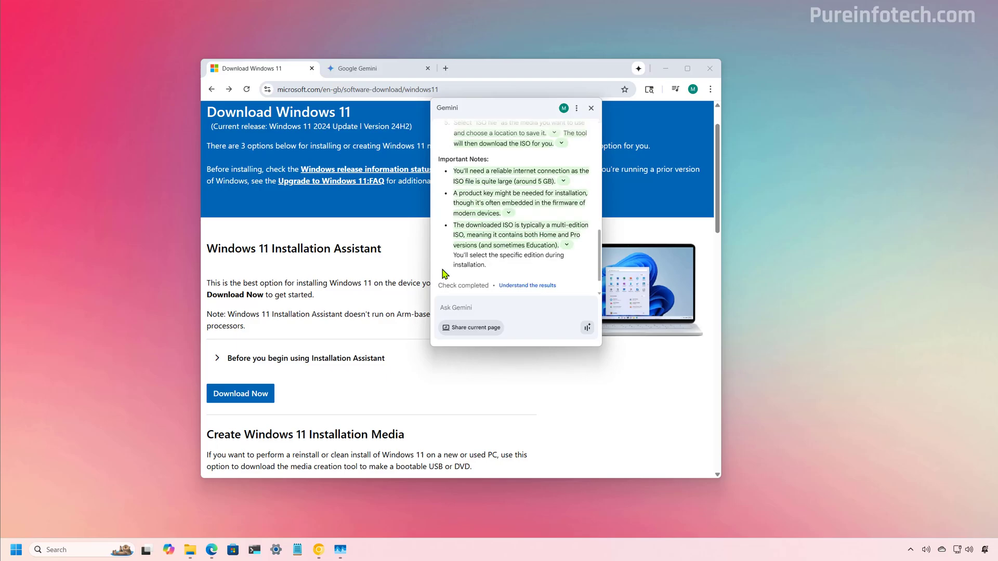
Step: Share the Windows 11 download page with Gemini and ask 'give me a summary of the current page'
click(471, 328)
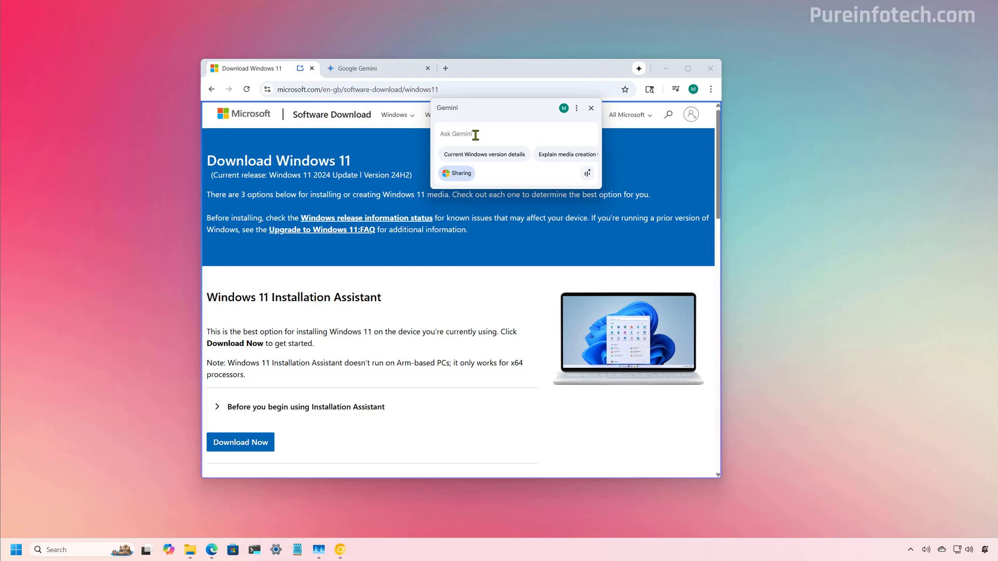
text(give me a summary of the current page)
key(Return)
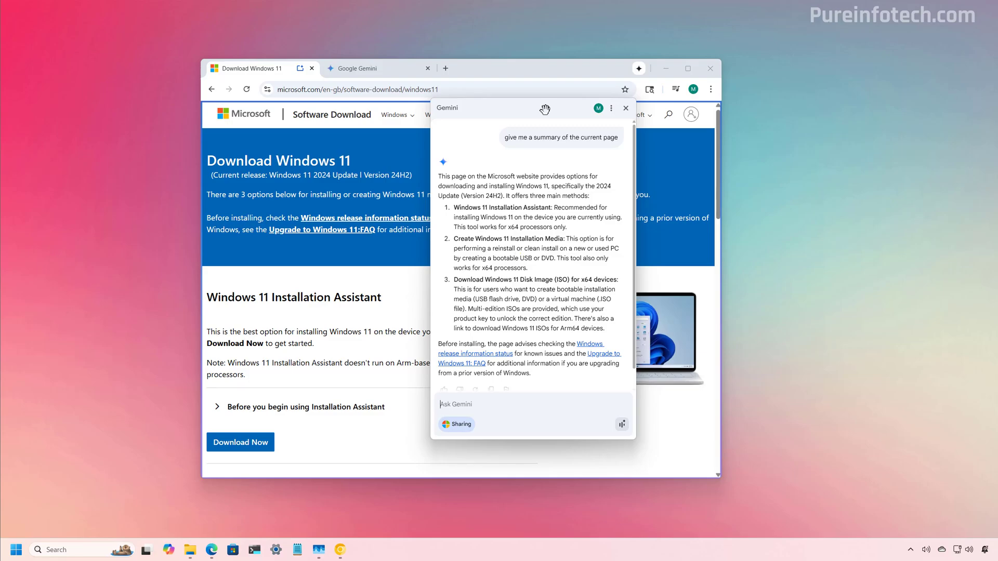
click(611, 109)
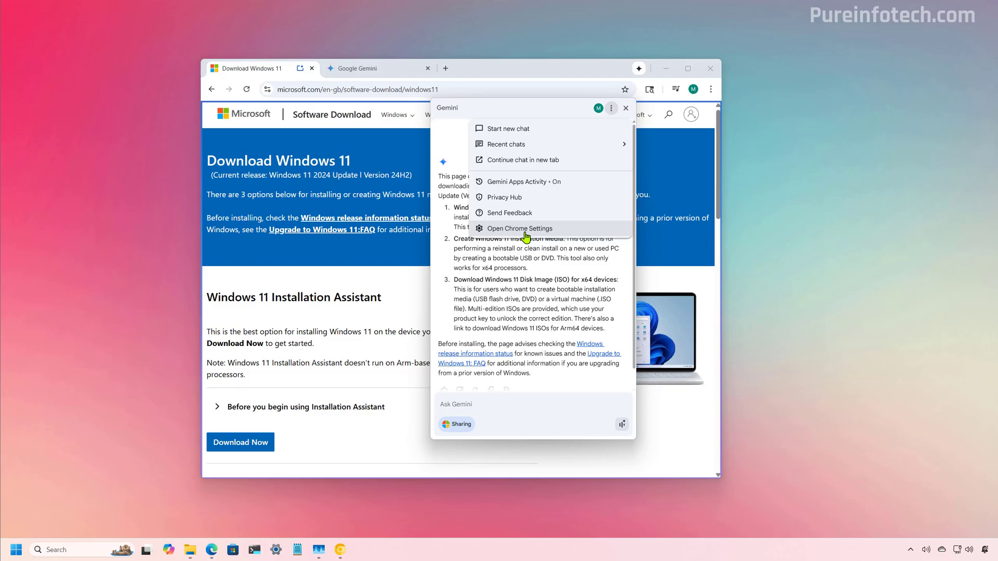
click(533, 115)
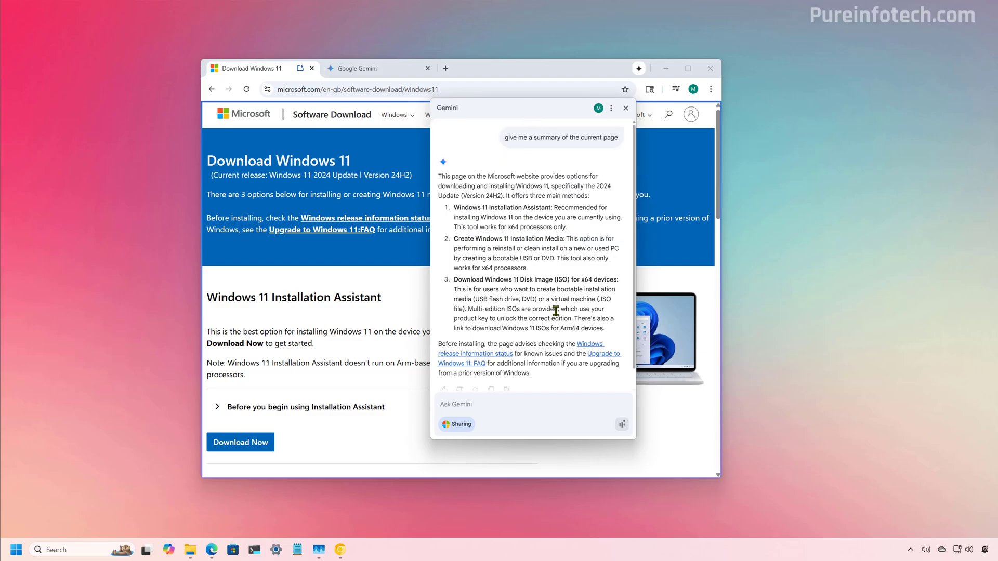
Step: Talk with Gemini Live after skipping the volume reminder and accepting consent, then return to text mode
click(622, 425)
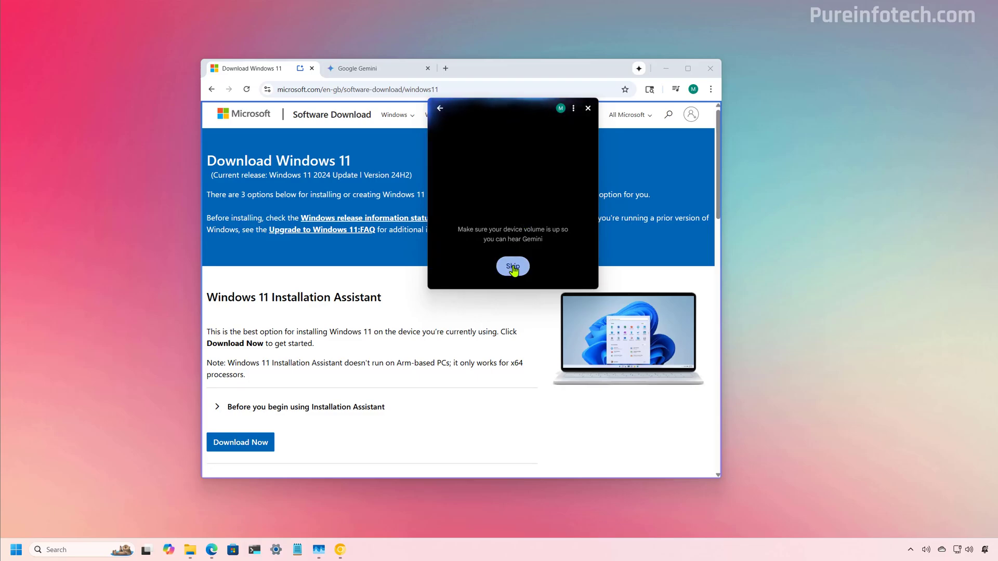
click(513, 268)
click(548, 271)
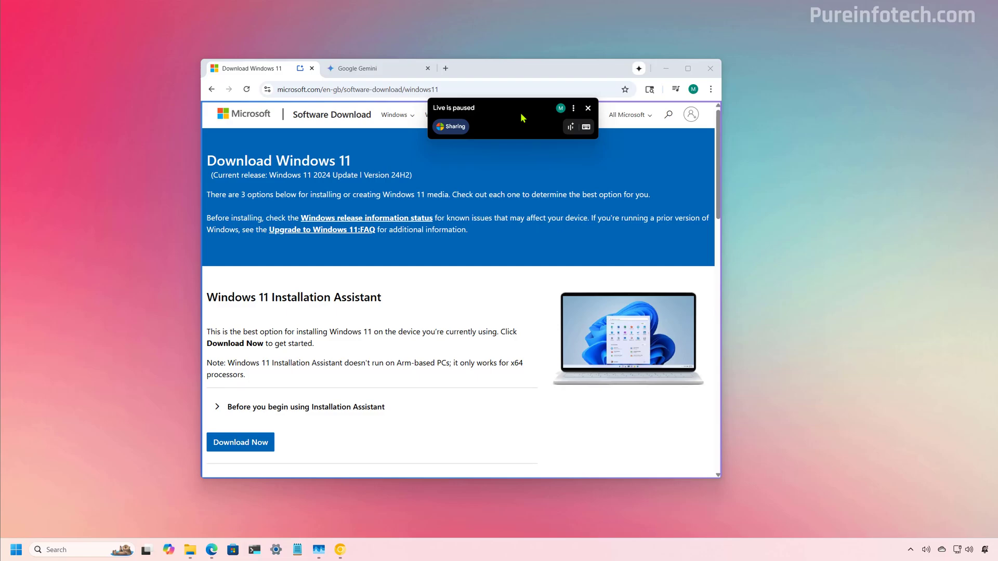
click(586, 127)
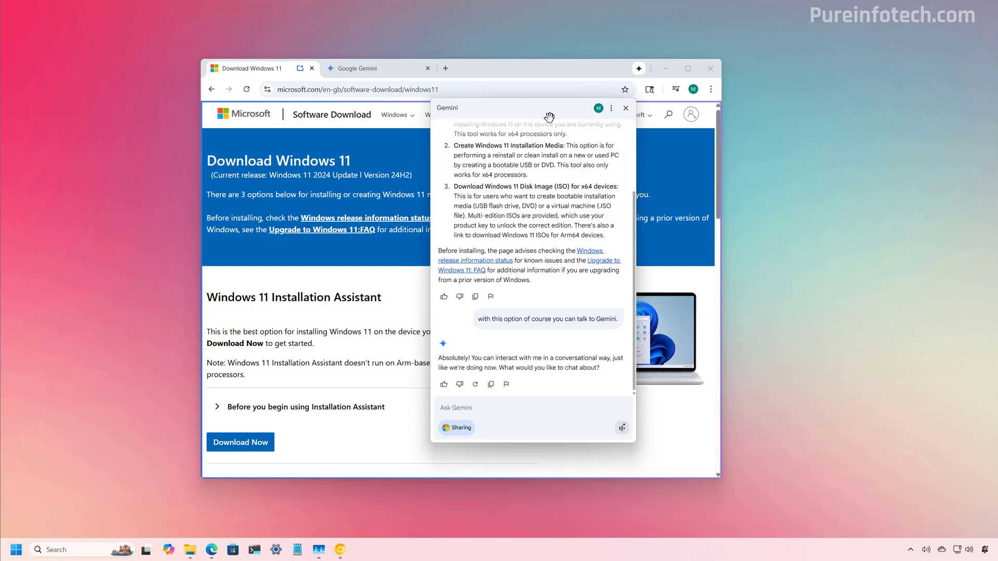
Step: Drag the Gemini panel off to the side to clear the Windows 11 download page
drag(494, 115, 864, 69)
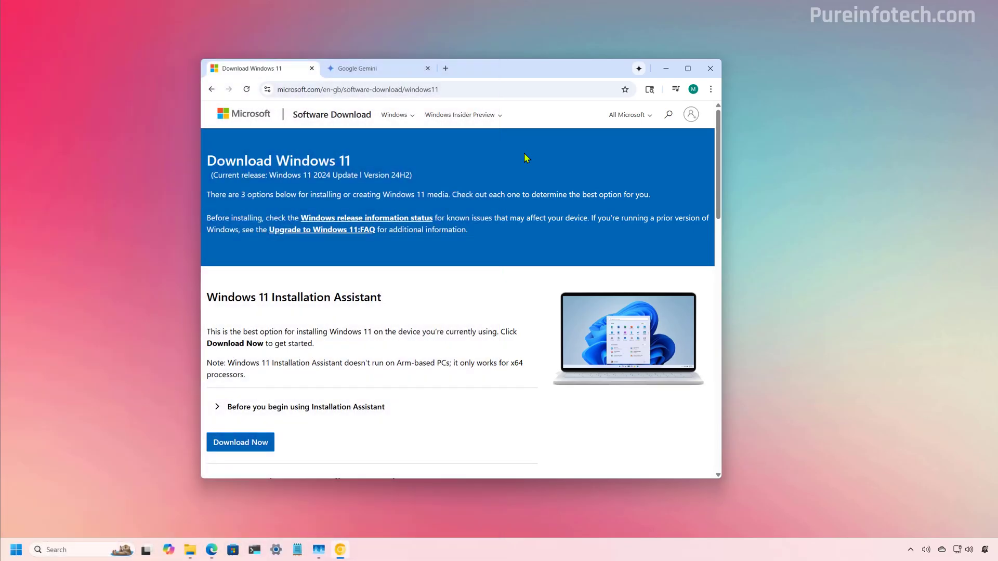
Step: In Settings > AI innovations > Gemini in Chrome, enlarge the window and enable 'Show Gemini in system tray'
click(710, 90)
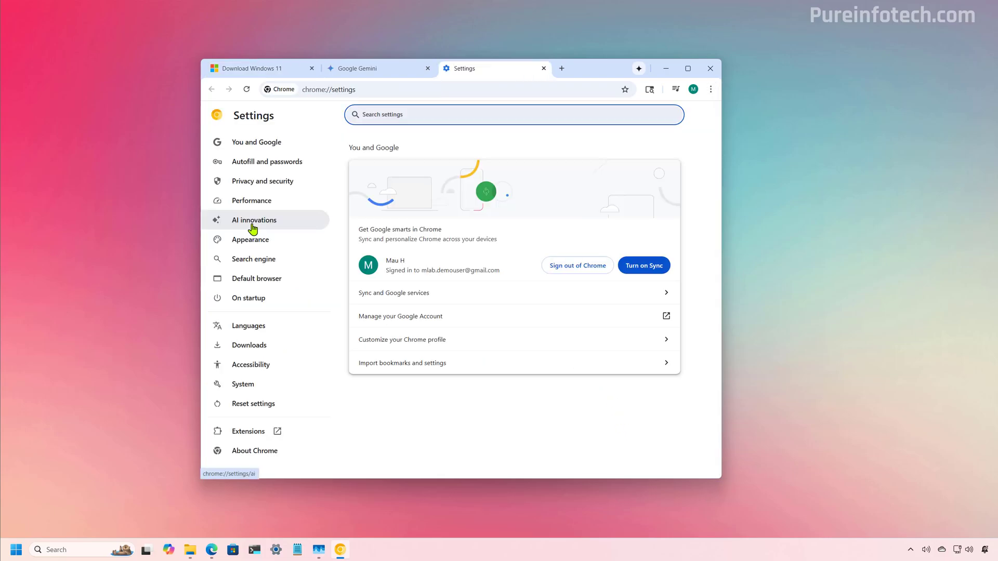
click(253, 226)
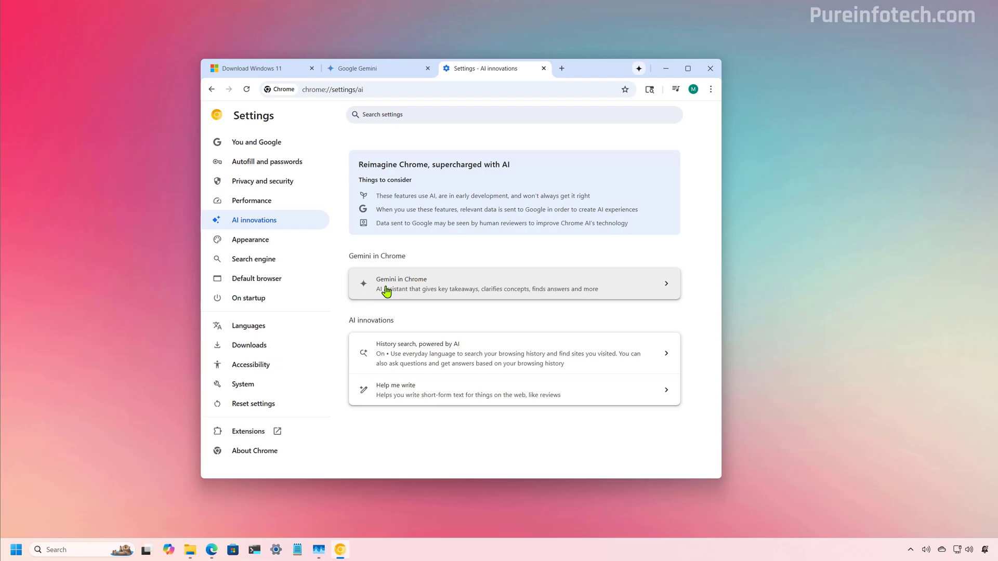
click(393, 293)
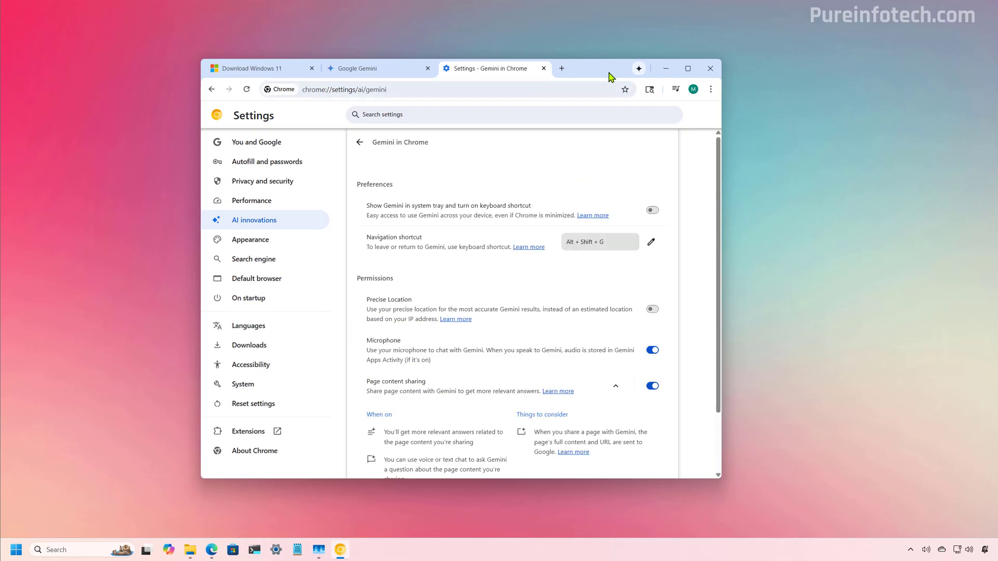
drag(594, 78, 588, 58)
drag(715, 459, 785, 519)
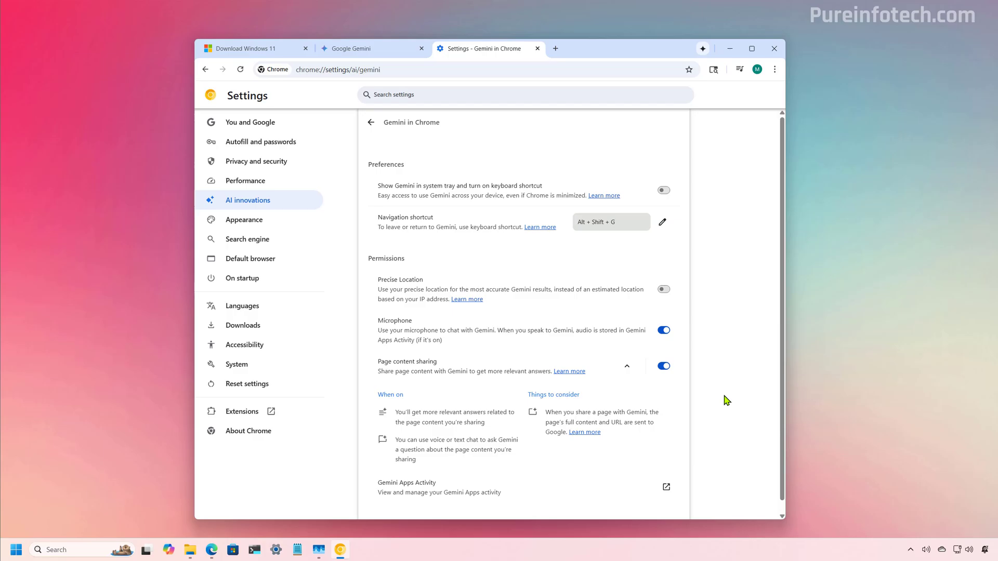
click(665, 191)
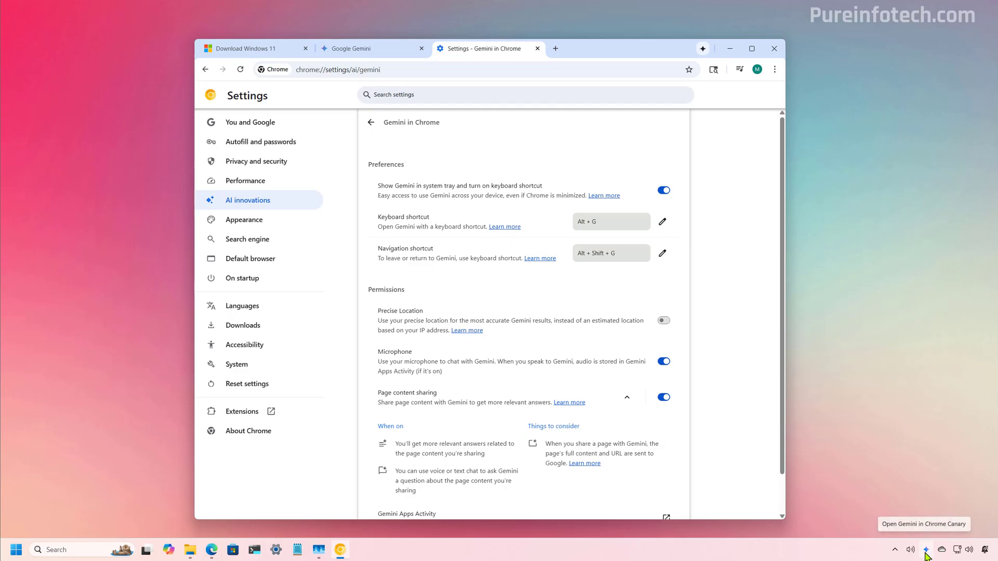
Step: Close Chrome, open Gemini from the system tray icon, and start a new chat
click(772, 52)
click(927, 552)
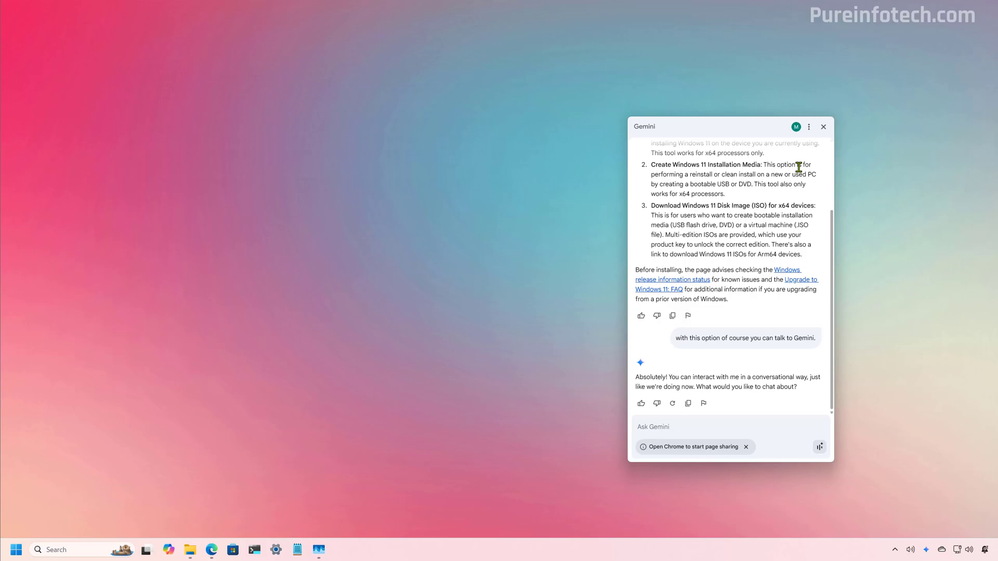
click(809, 126)
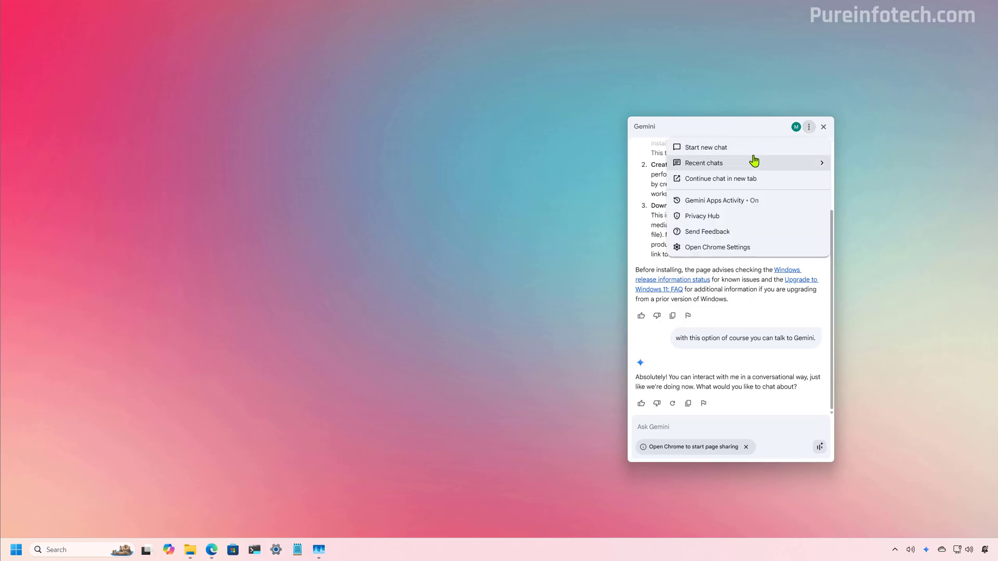
click(706, 152)
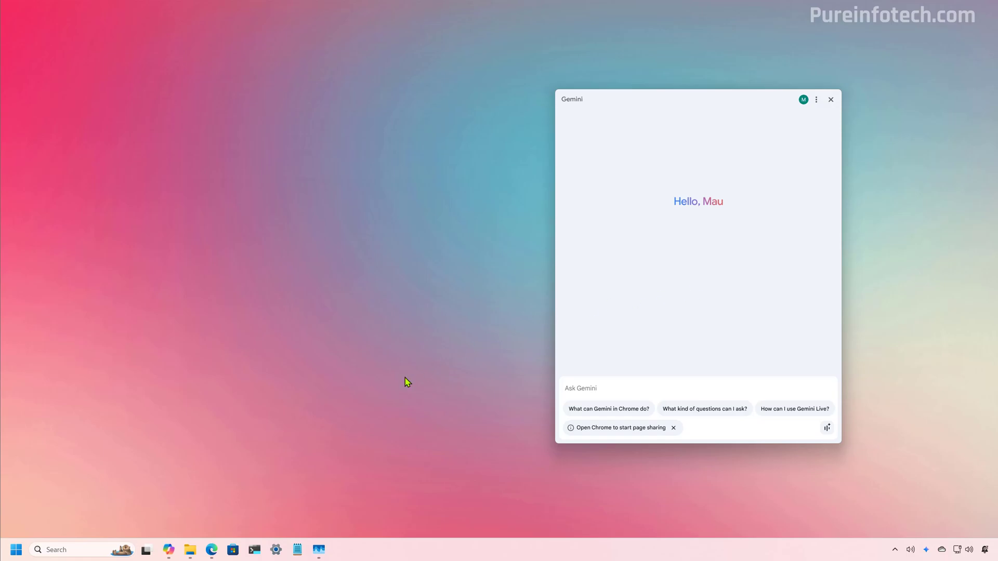
Step: Open Microsoft Copilot and place its window beside the Gemini panel
click(168, 550)
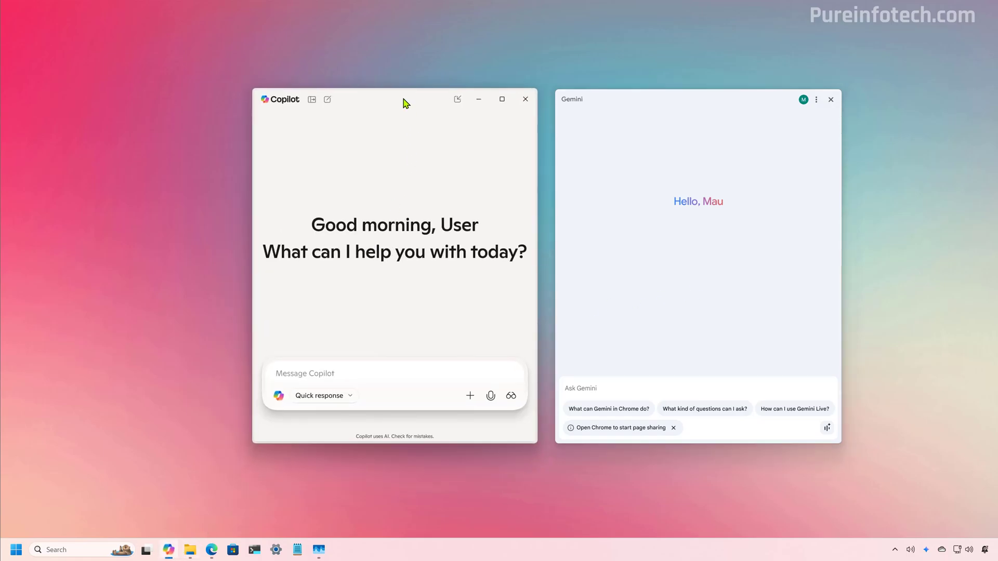
drag(408, 100, 368, 101)
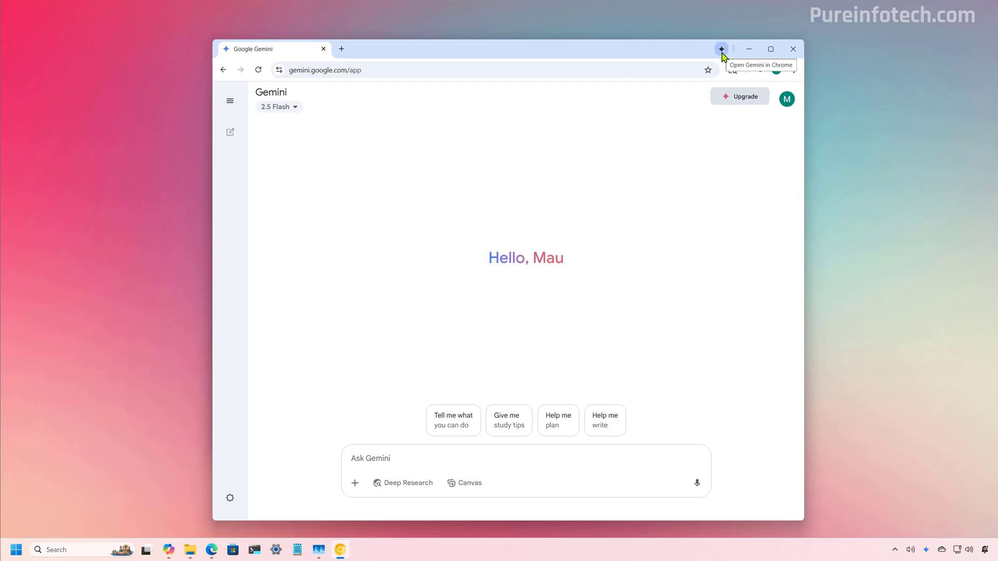
Step: Unpin the Gemini in Chrome shortcut from the browser toolbar
right_click(722, 52)
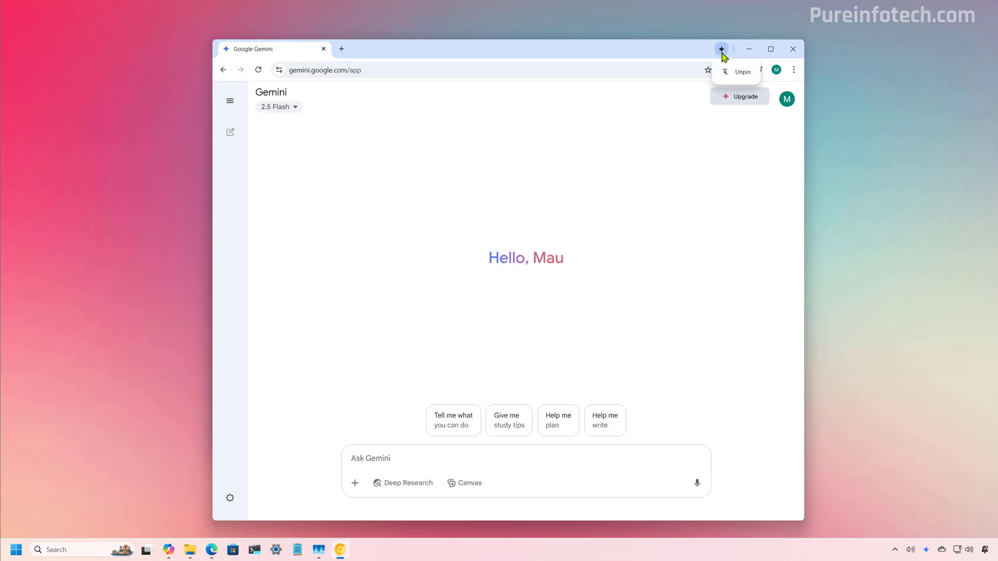
click(739, 77)
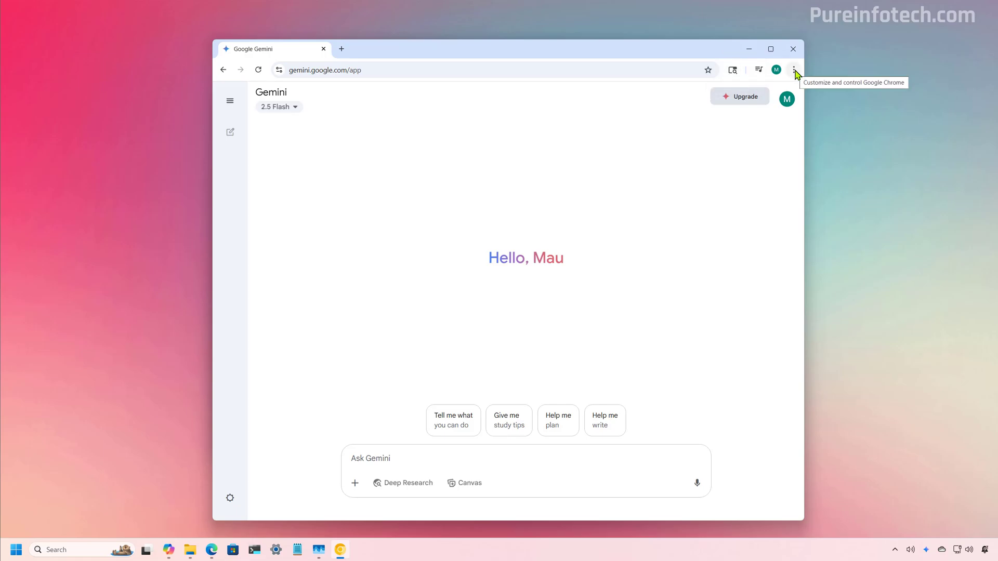
click(794, 71)
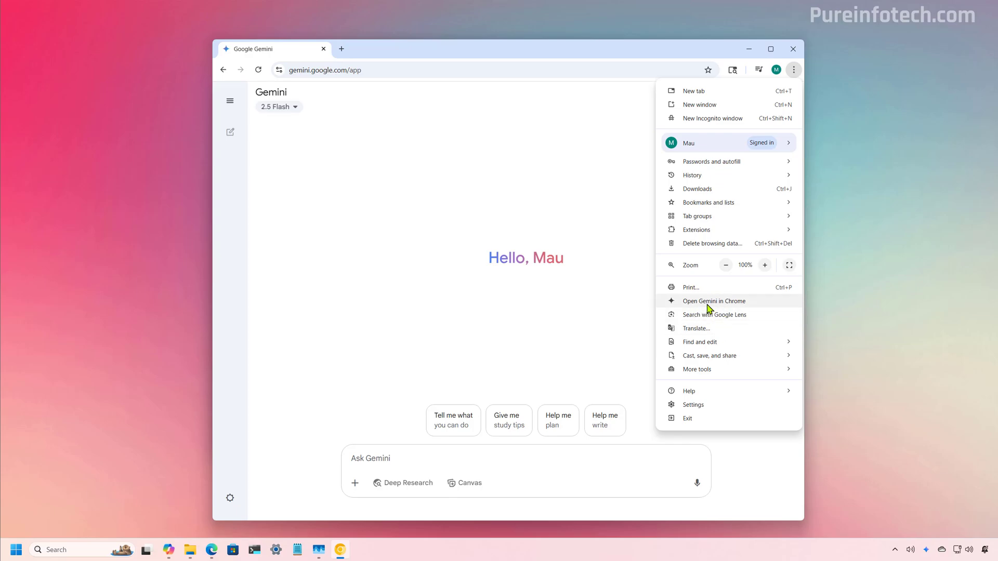
Step: In Gemini in Chrome settings, switch off system tray, Microphone and Page content sharing
click(691, 405)
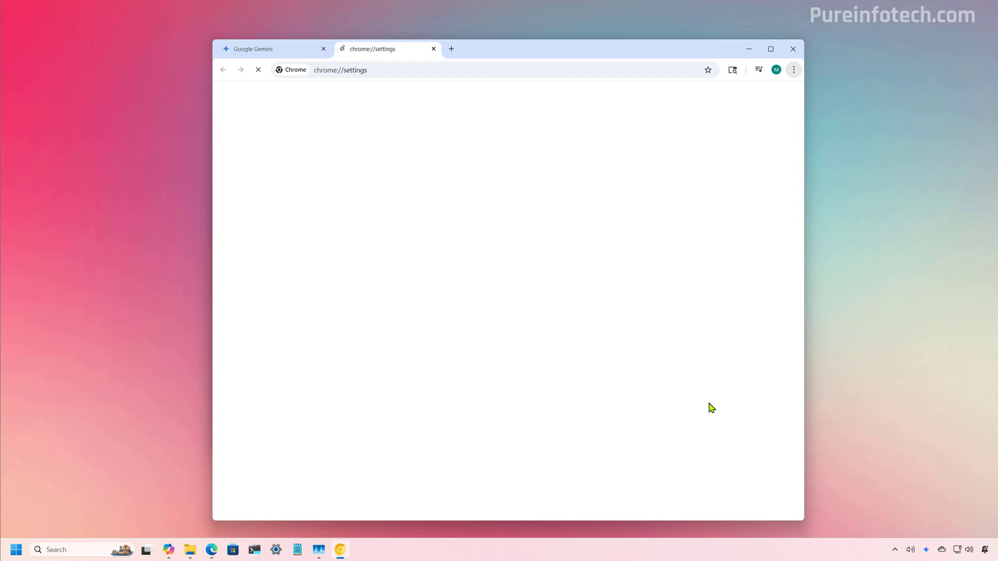
click(284, 201)
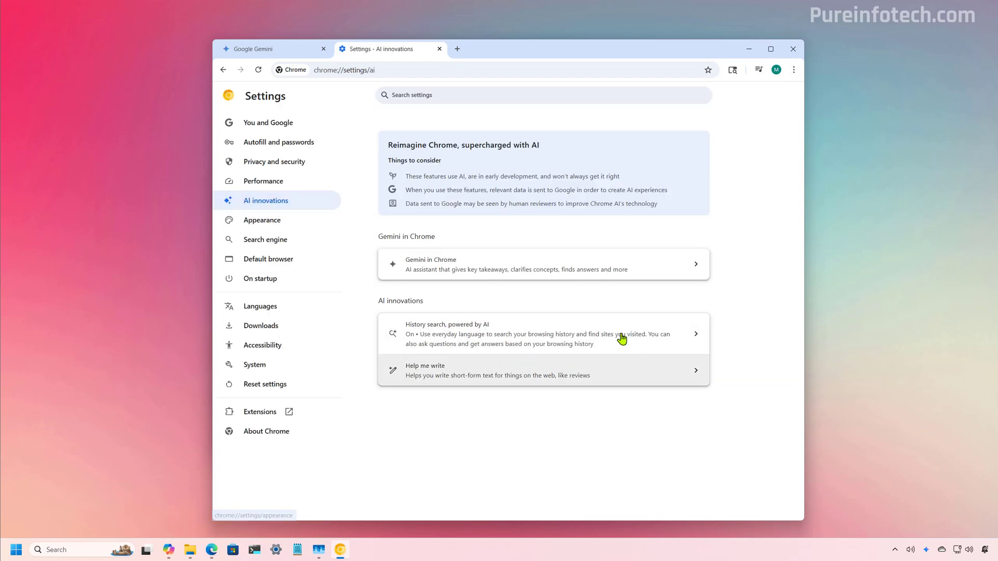
click(484, 267)
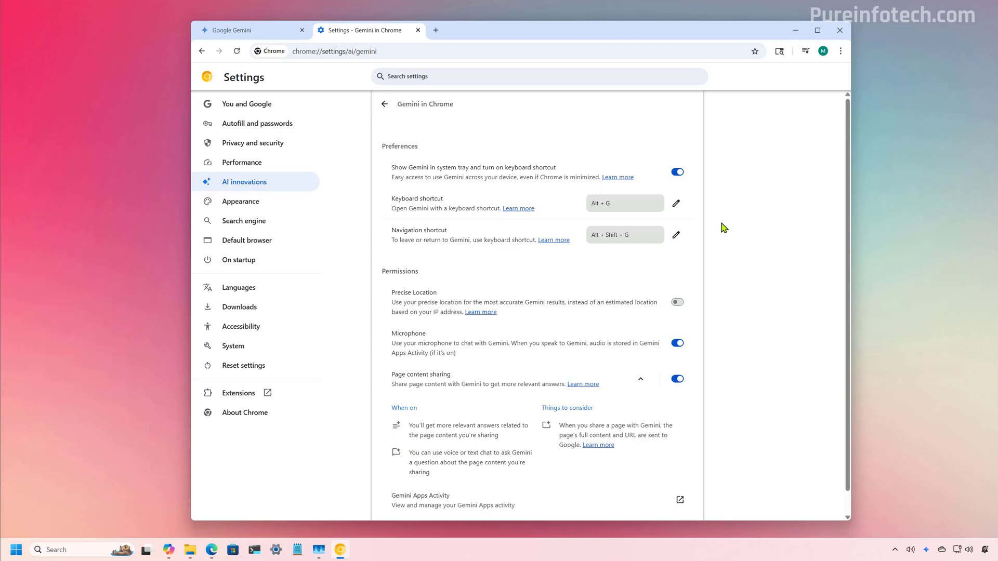
click(678, 173)
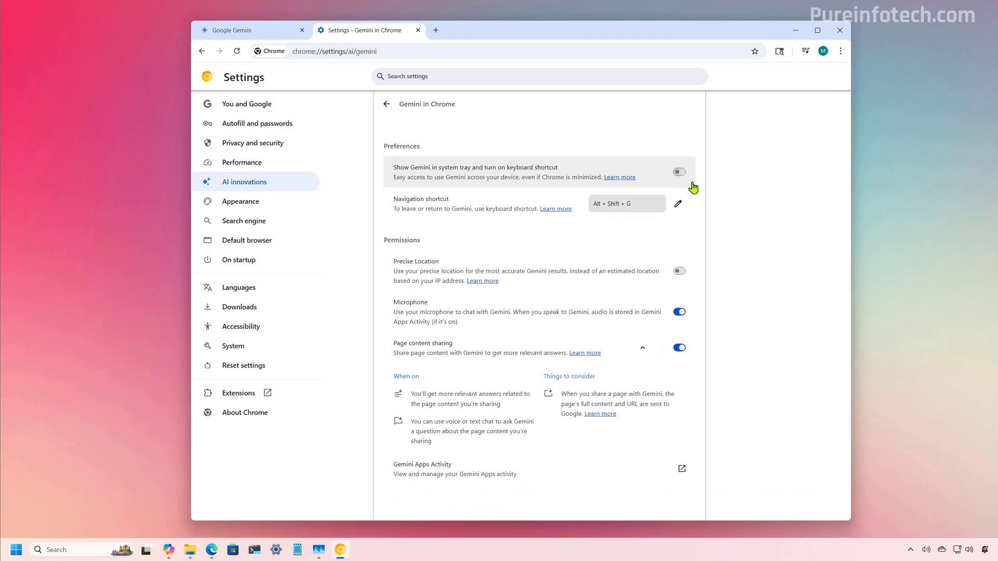
click(678, 312)
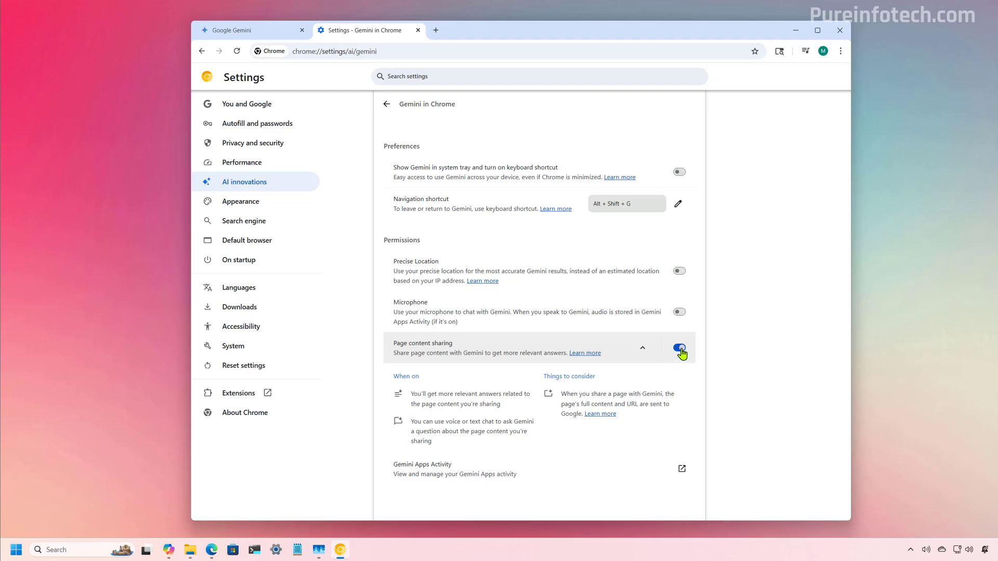
click(680, 349)
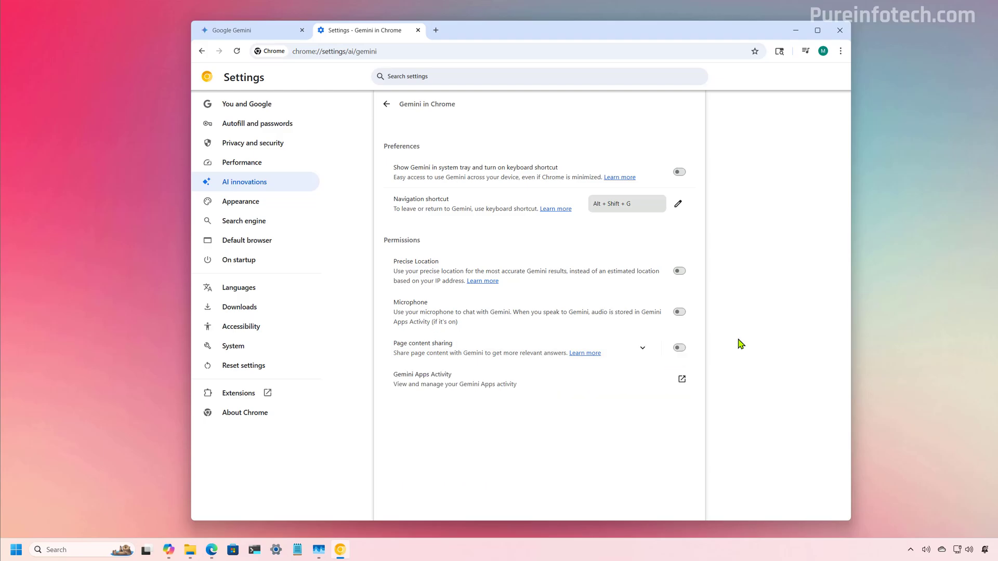
Step: Minimize the Chrome window to reveal the desktop
click(796, 33)
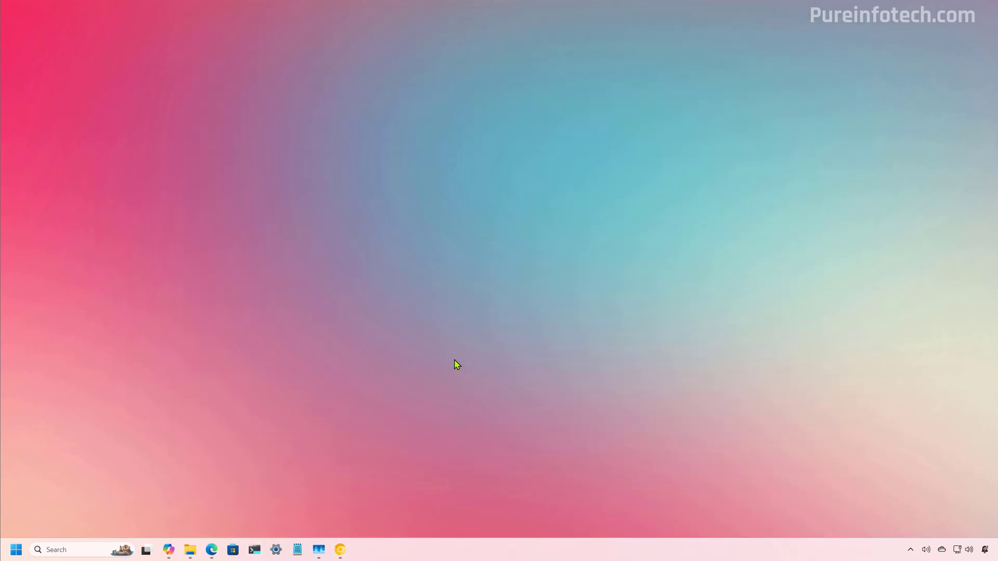